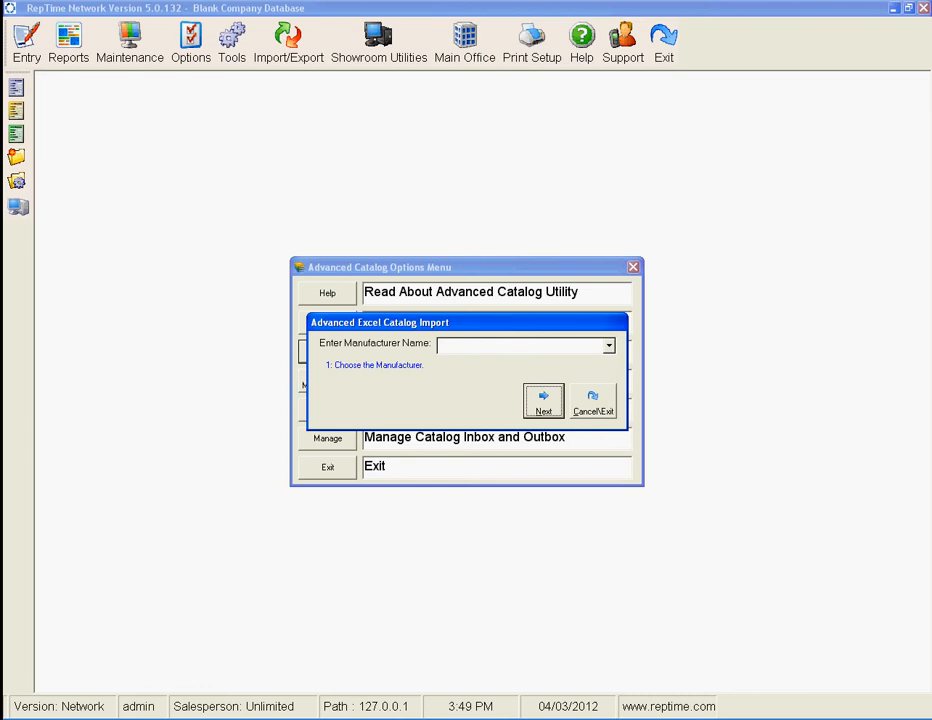
Choose MFG TEST 2 as the manufacturer for the Excel catalog import and proceed to the file selection.
key("alt+Down")
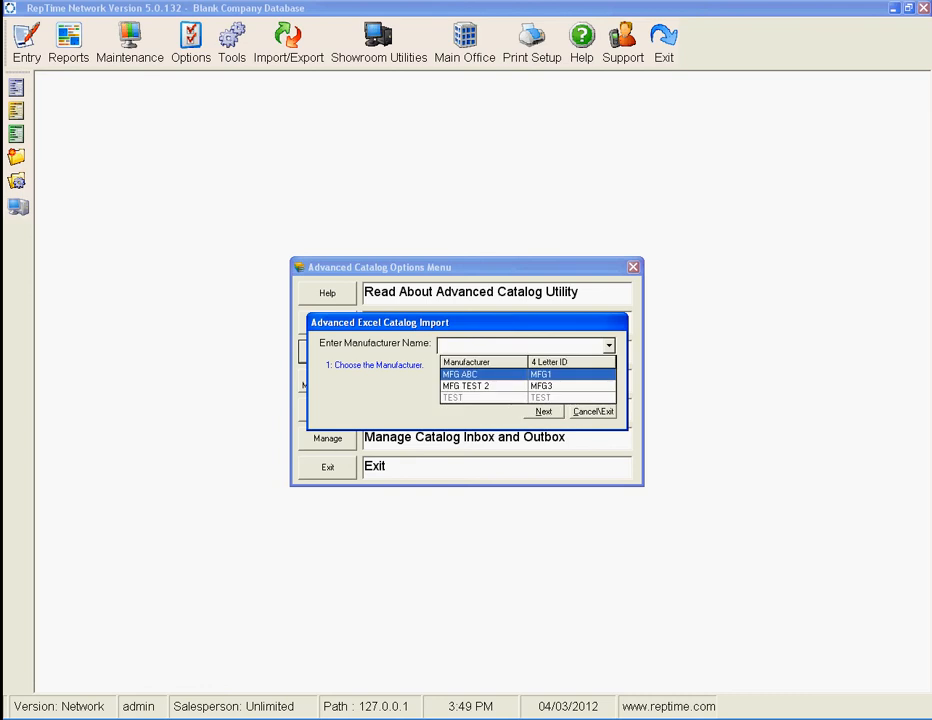
key("Down")
key("Return")
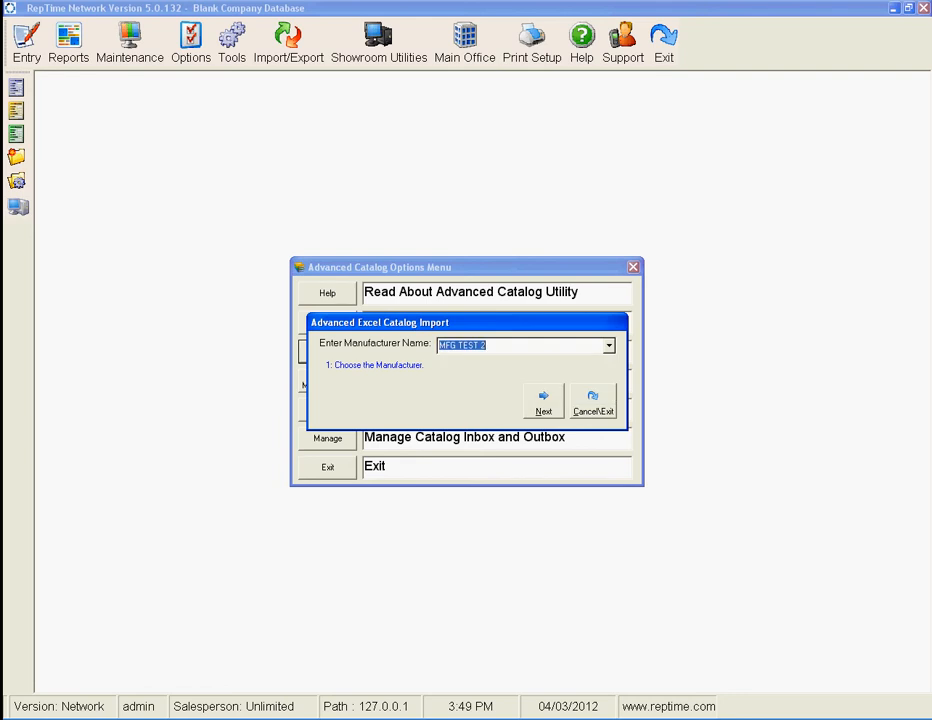
key("Return")
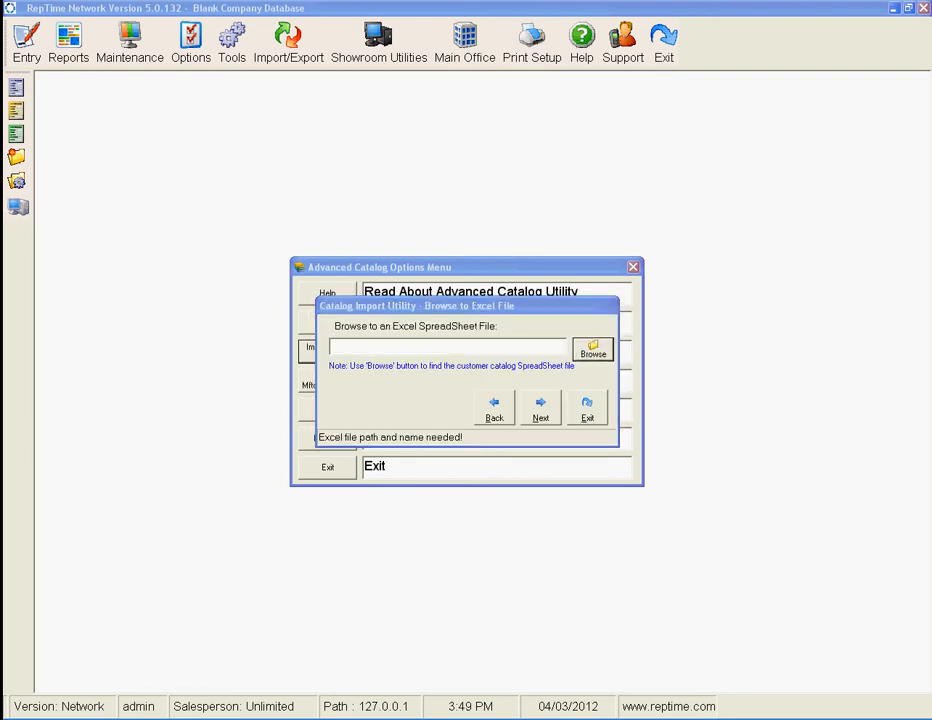
Load the spreadsheet March 28 Update.xls from the Desktop and continue to the column matching.
key("Return")
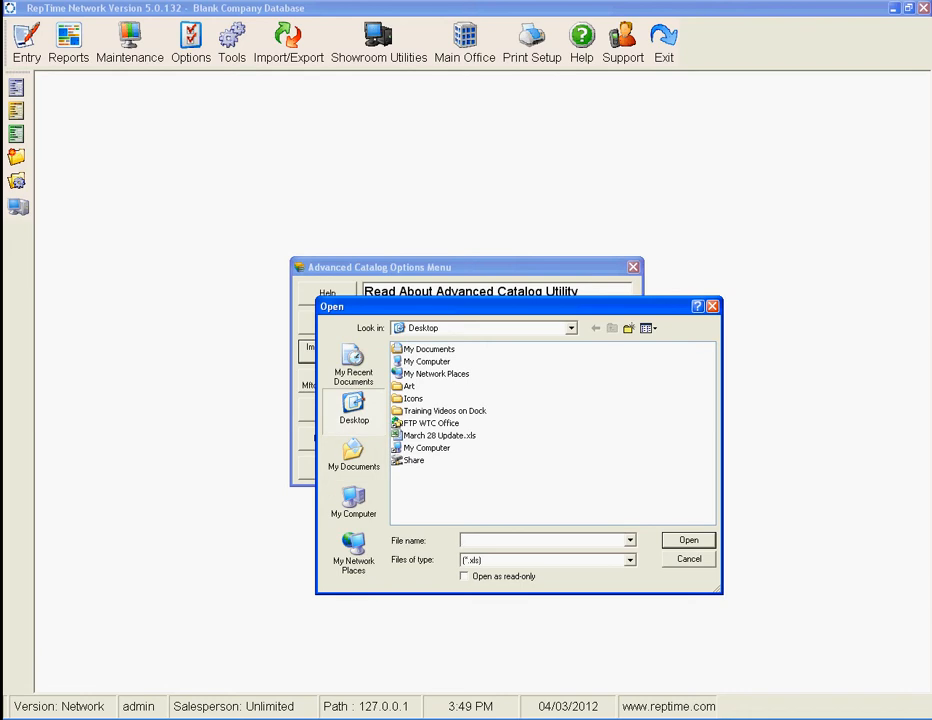
left_click(439, 435)
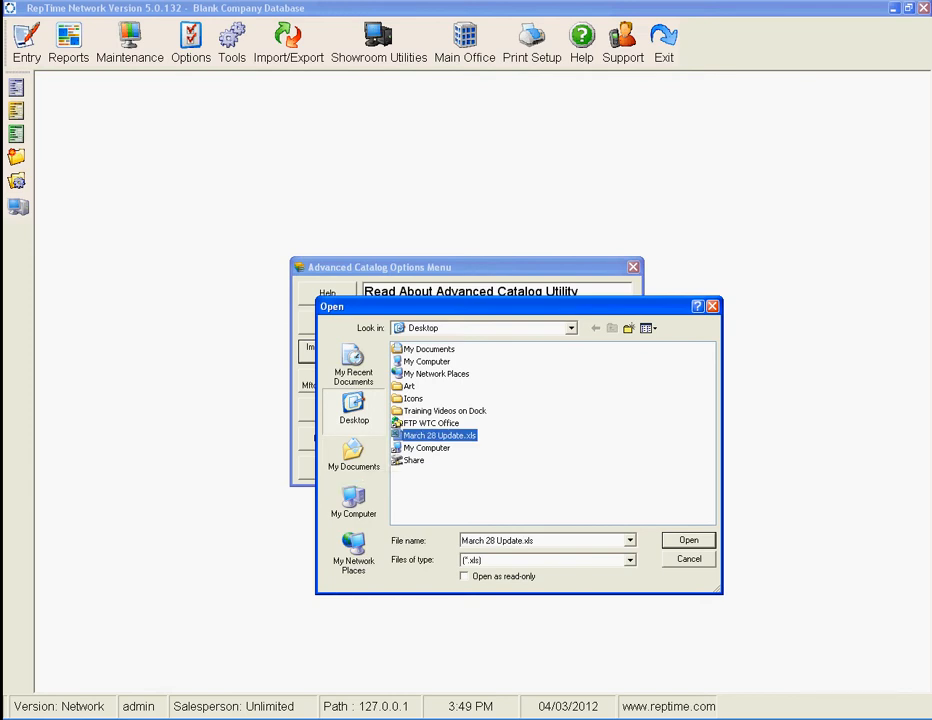
key("Return")
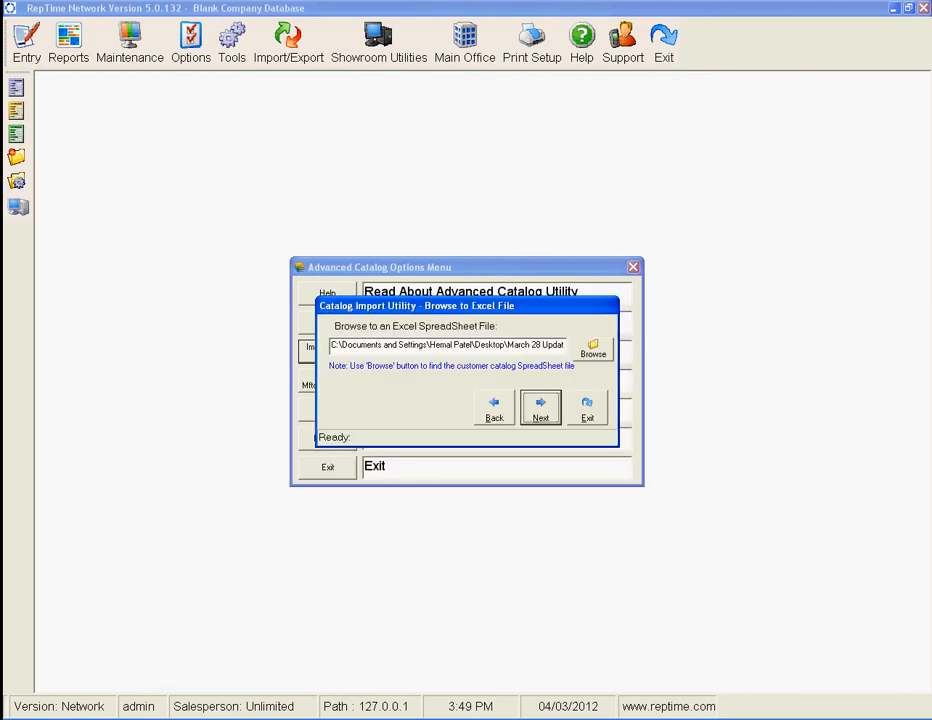
key("Return")
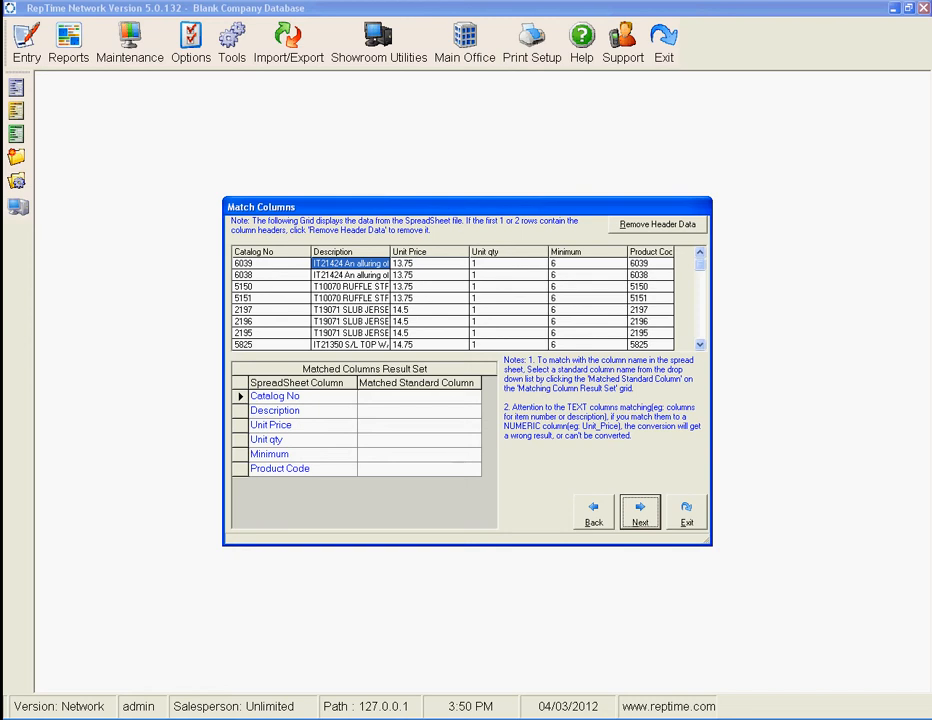
Match the spreadsheet column Catalog No to the standard column Catalog_No and Description to Description.
left_click(416, 396)
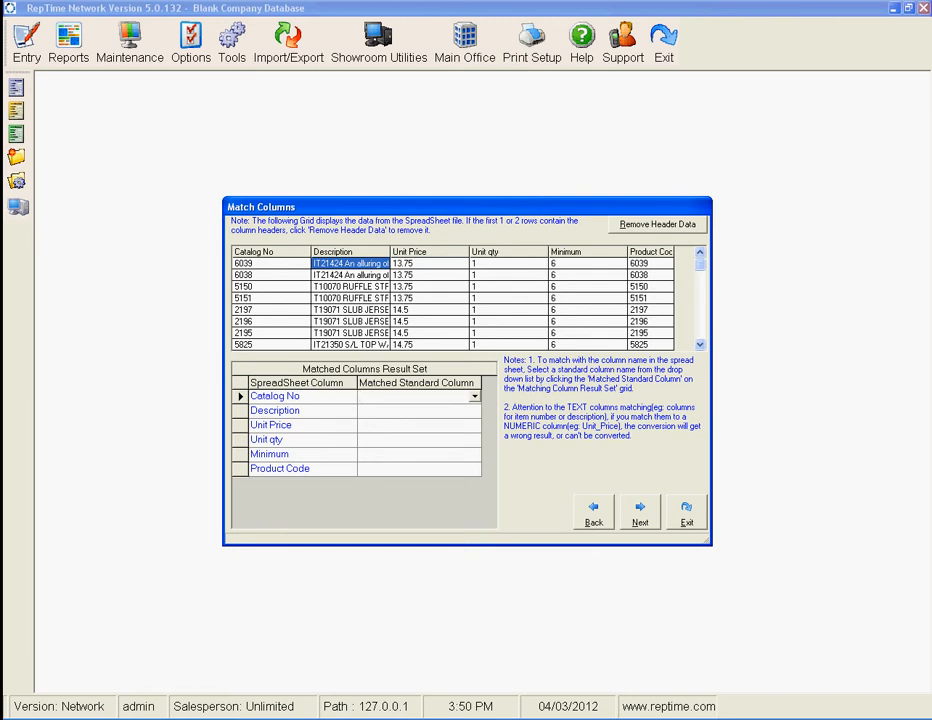
left_click(475, 397)
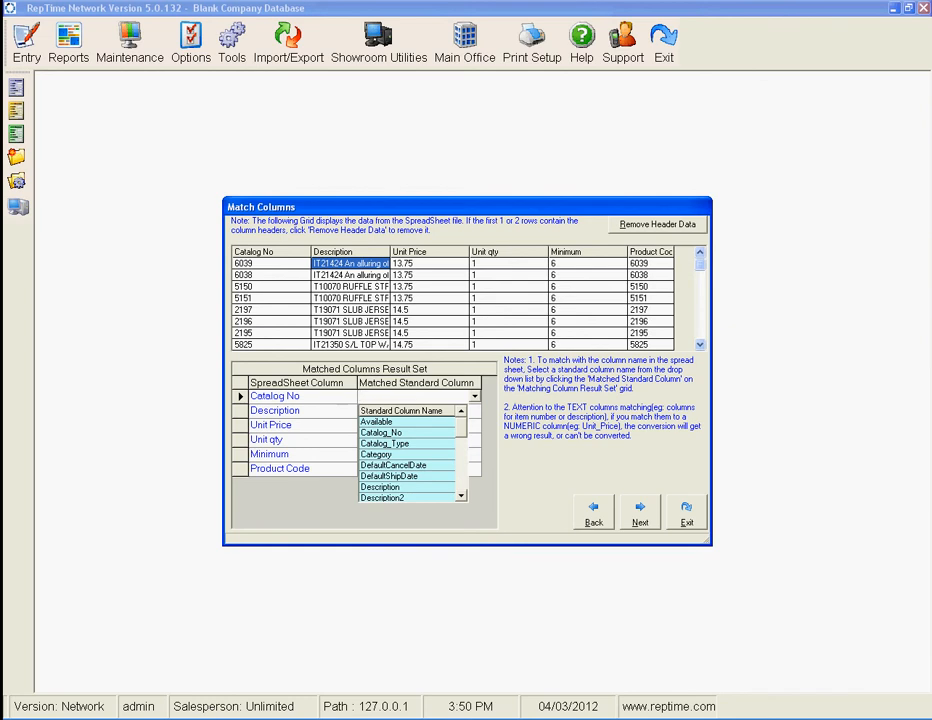
left_click(382, 433)
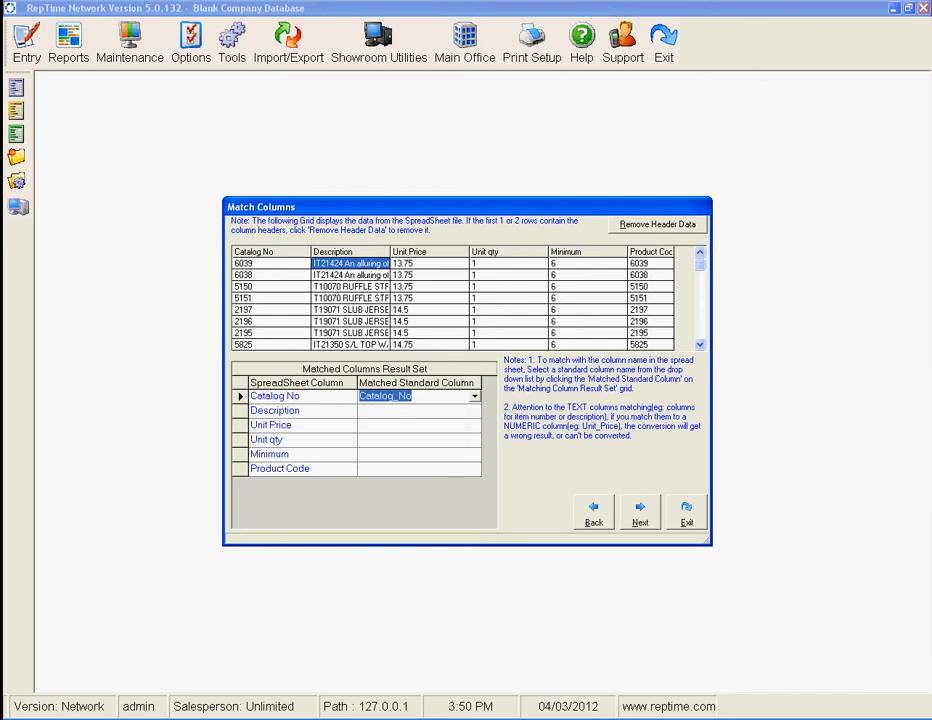
left_click(416, 411)
left_click(475, 411)
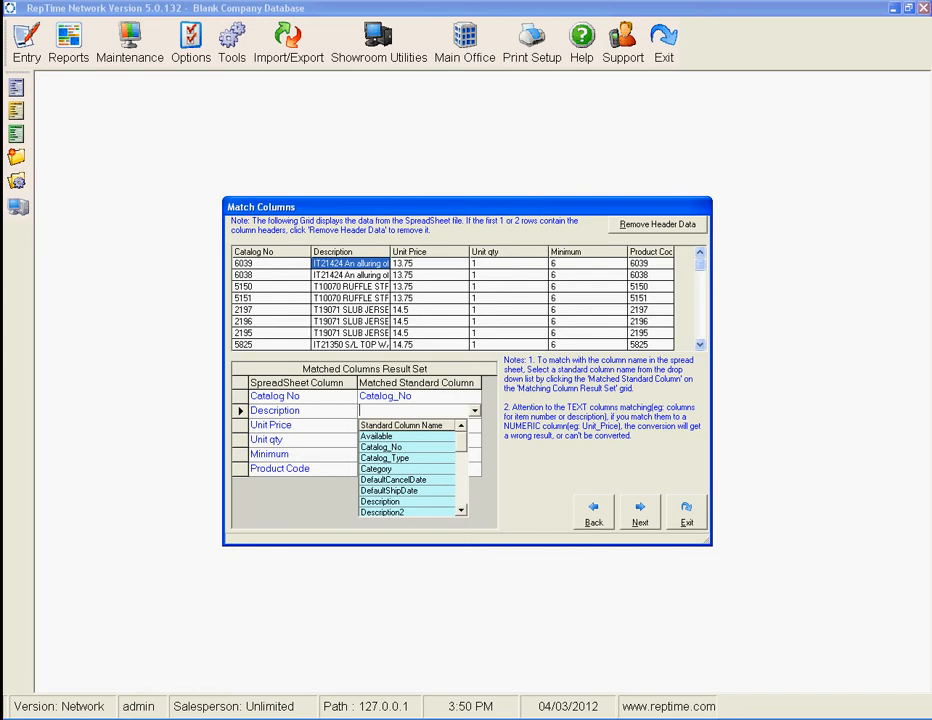
left_click(381, 502)
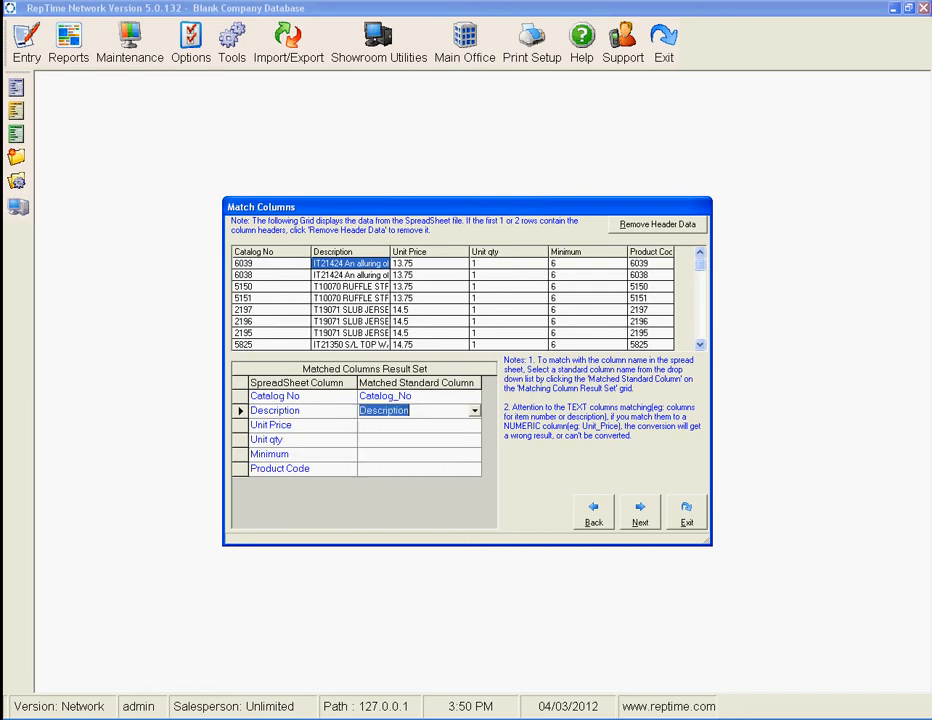
Match the spreadsheet column Unit Price to the standard column Unit_Price and Unit qty to Unit_Qty.
left_click(418, 425)
left_click(475, 425)
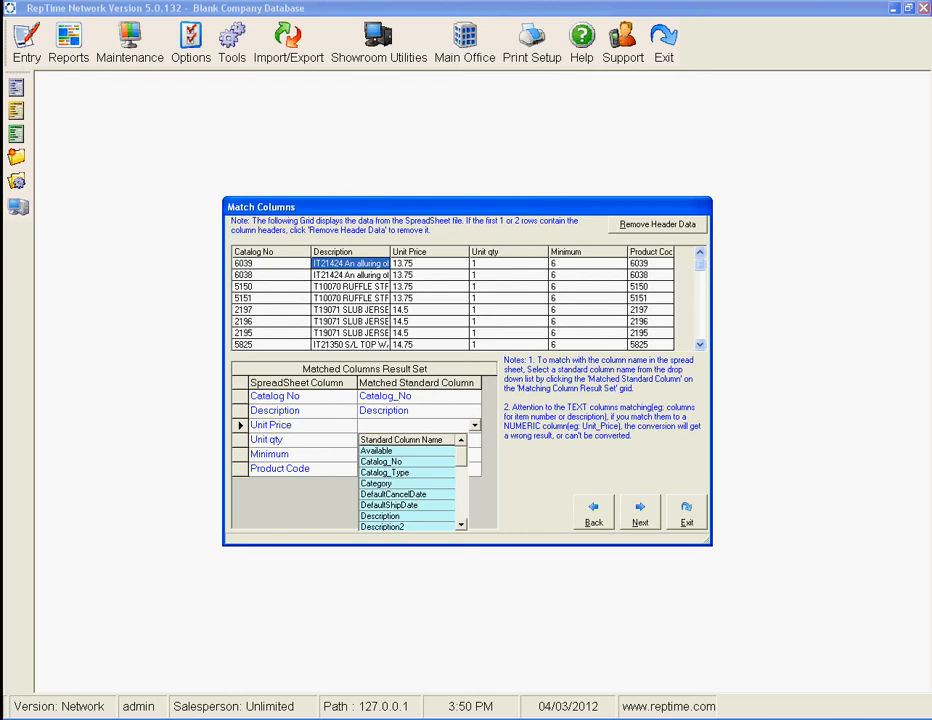
scroll(408, 485, "down", 10)
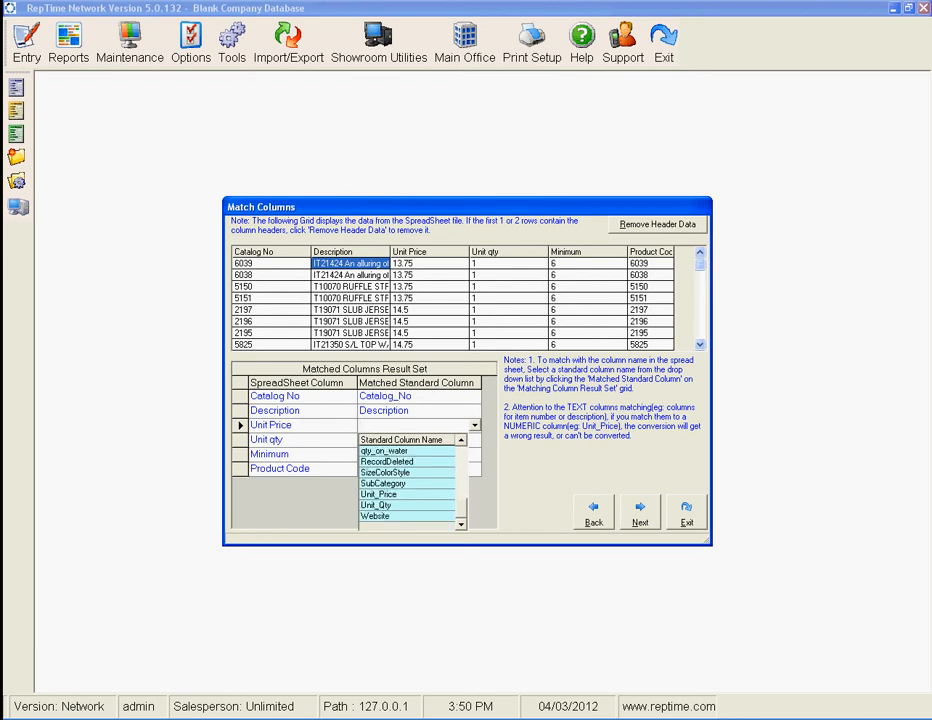
left_click(379, 495)
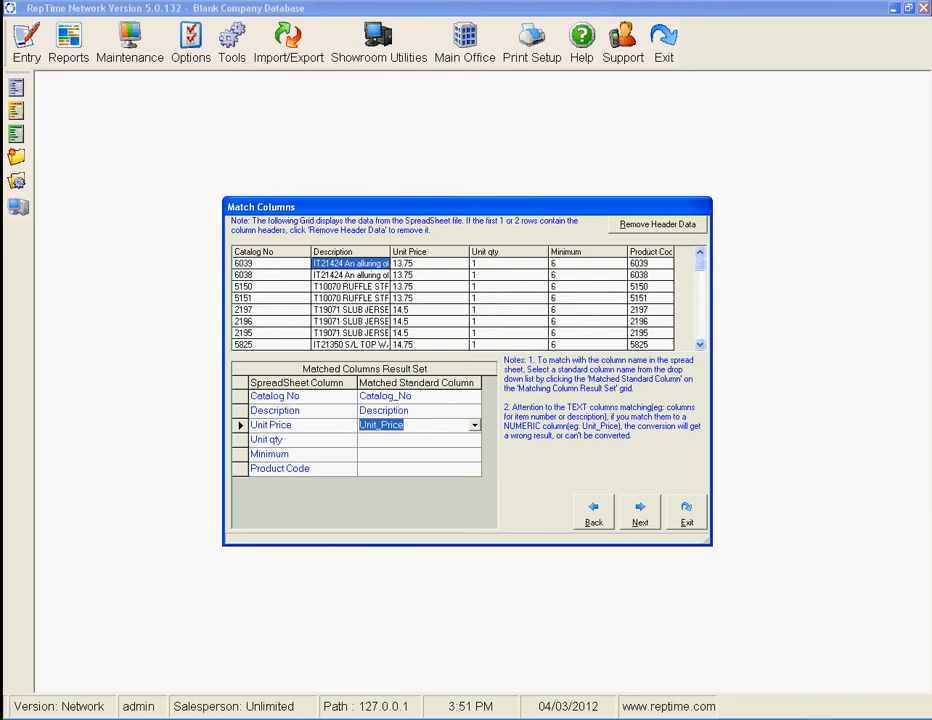
left_click(420, 440)
left_click(474, 440)
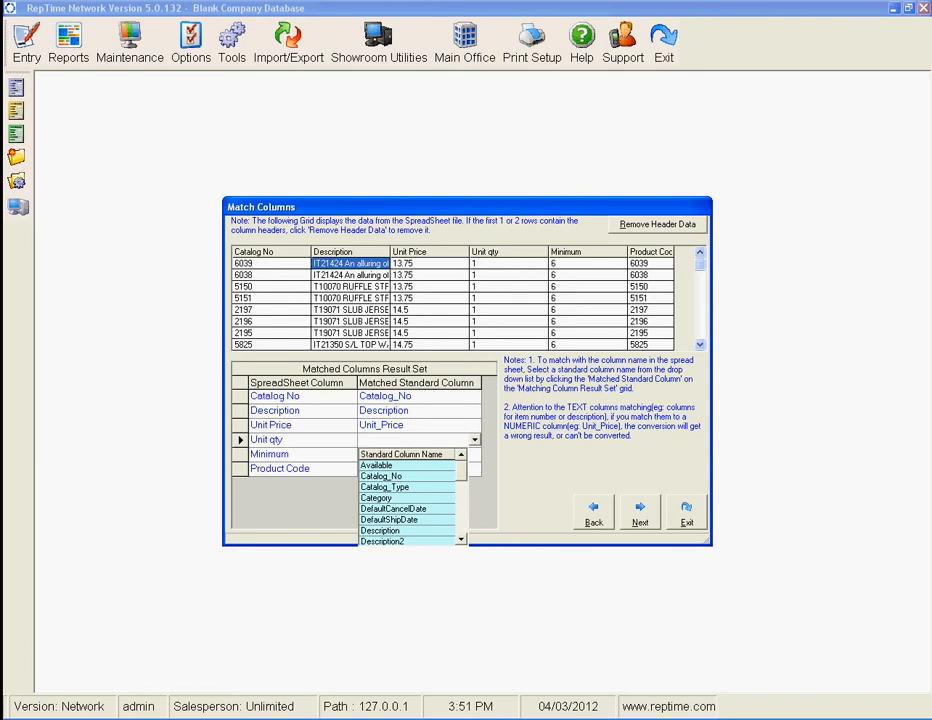
scroll(408, 500, "down", 5)
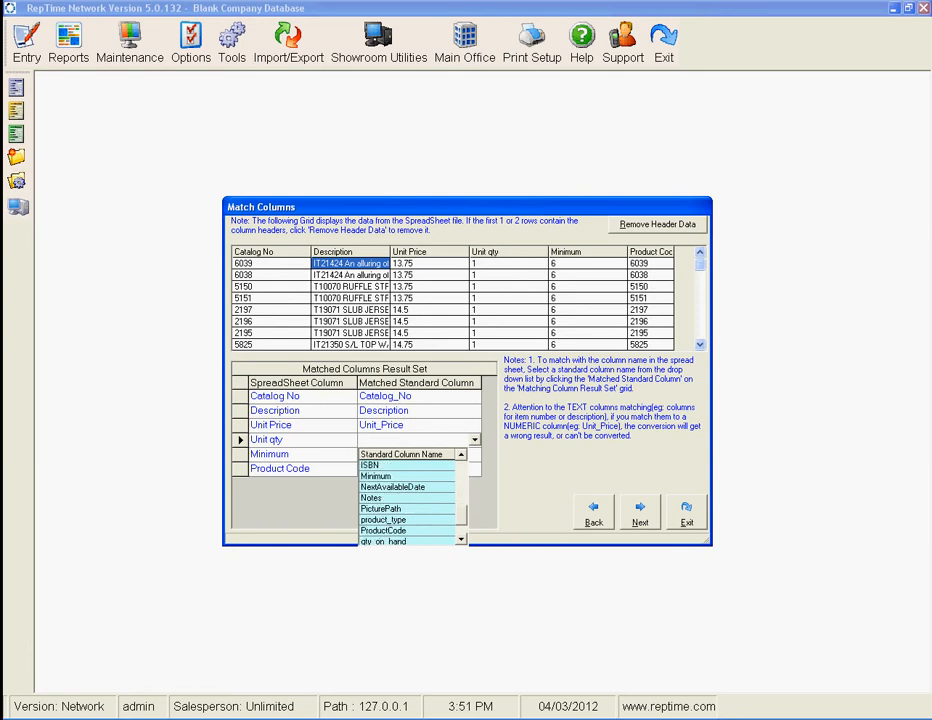
scroll(408, 500, "down", 3)
left_click(377, 520)
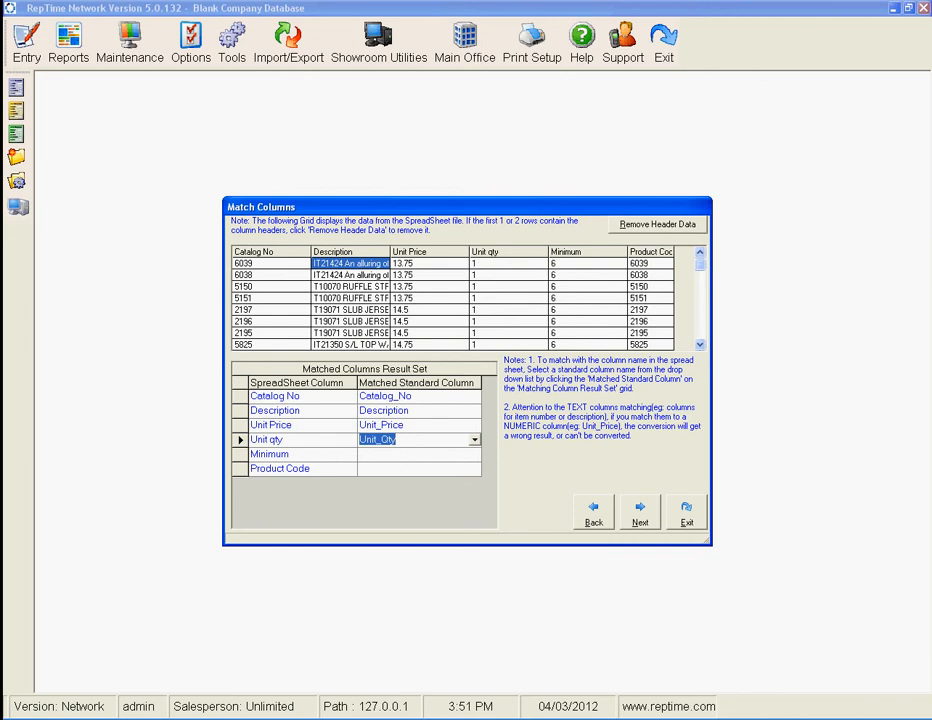
Match the spreadsheet column Minimum to the standard column Minimum and Product Code to ProductCode.
left_click(415, 454)
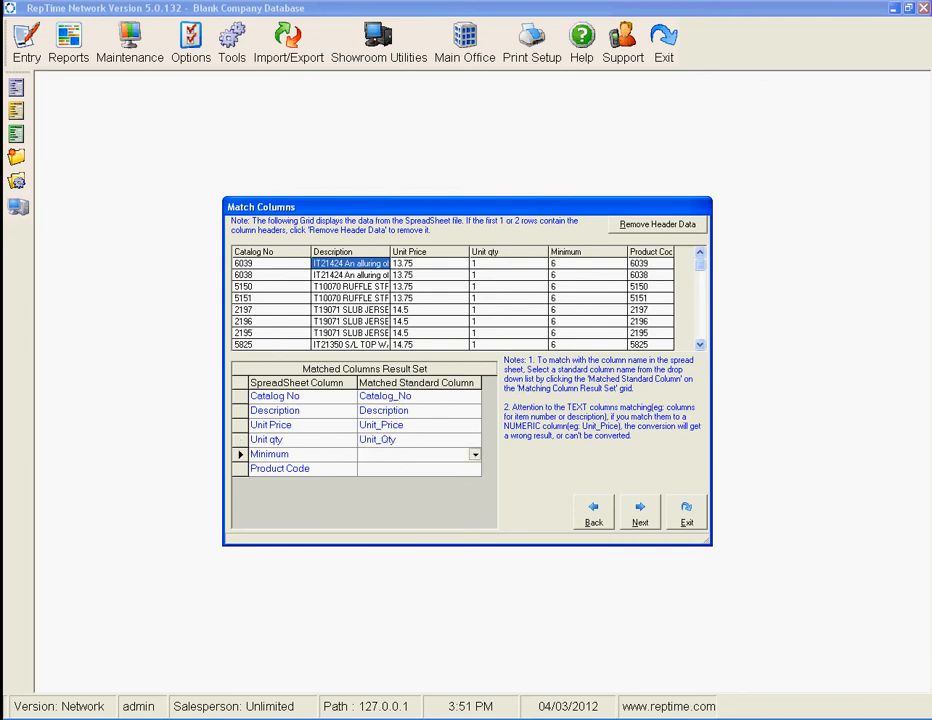
left_click(475, 454)
type("m")
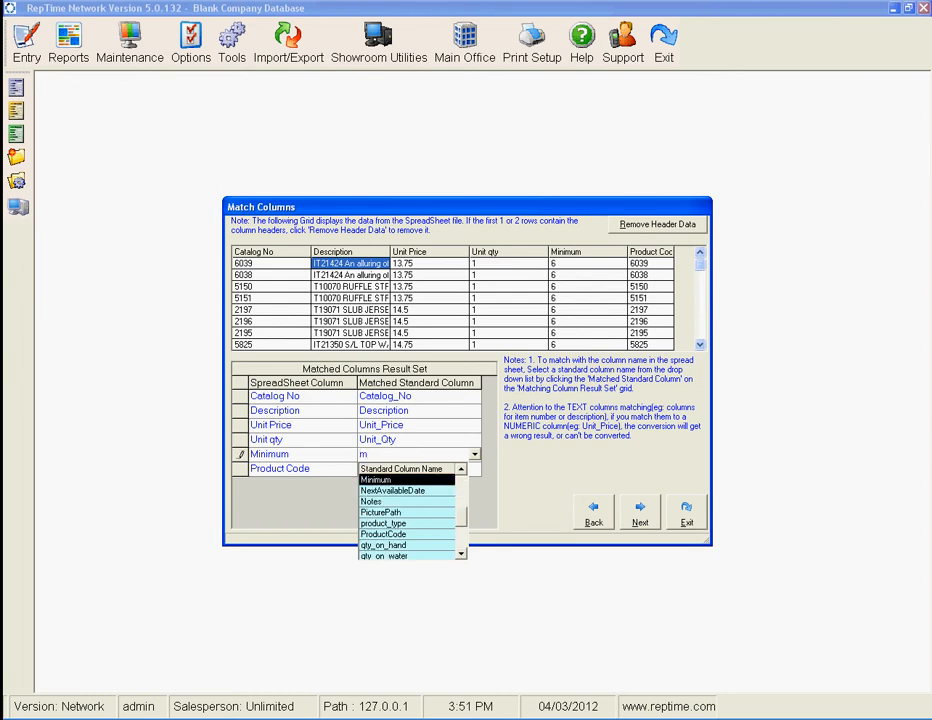
key("Return")
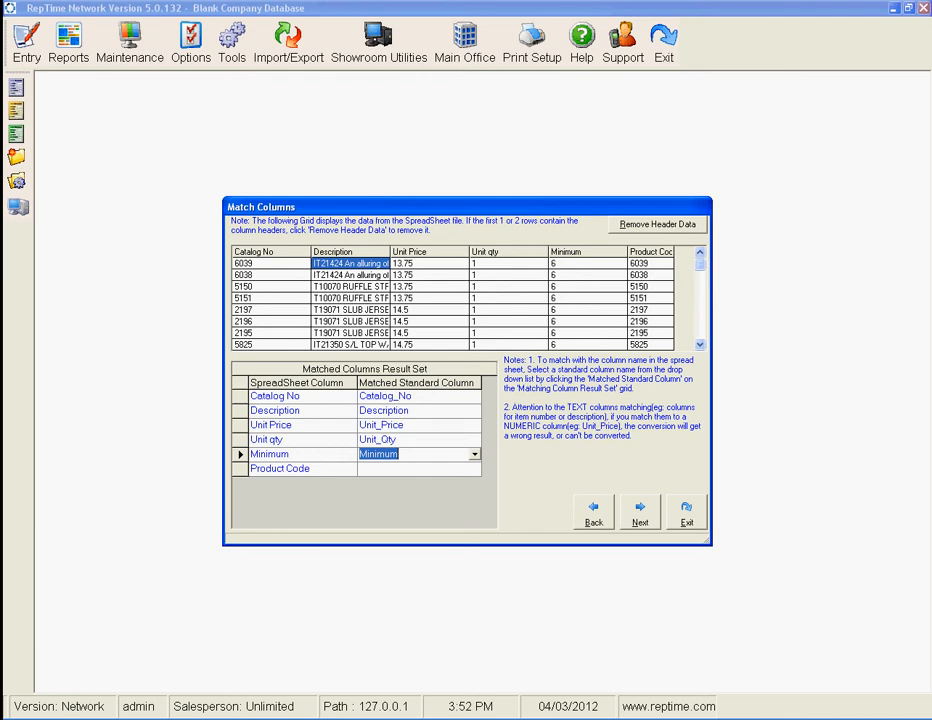
left_click(415, 469)
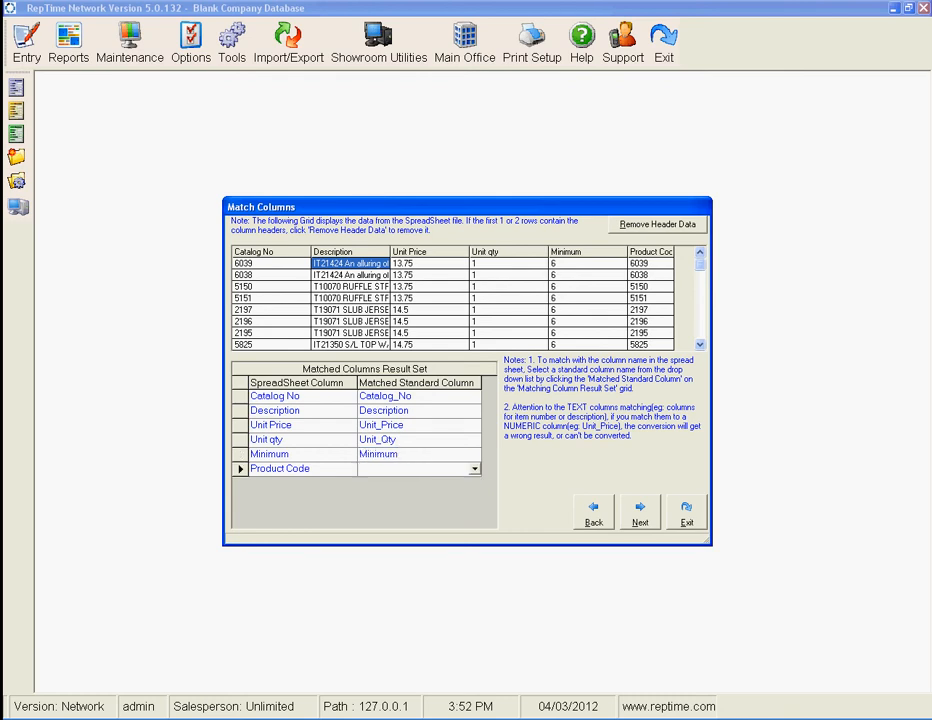
left_click(475, 469)
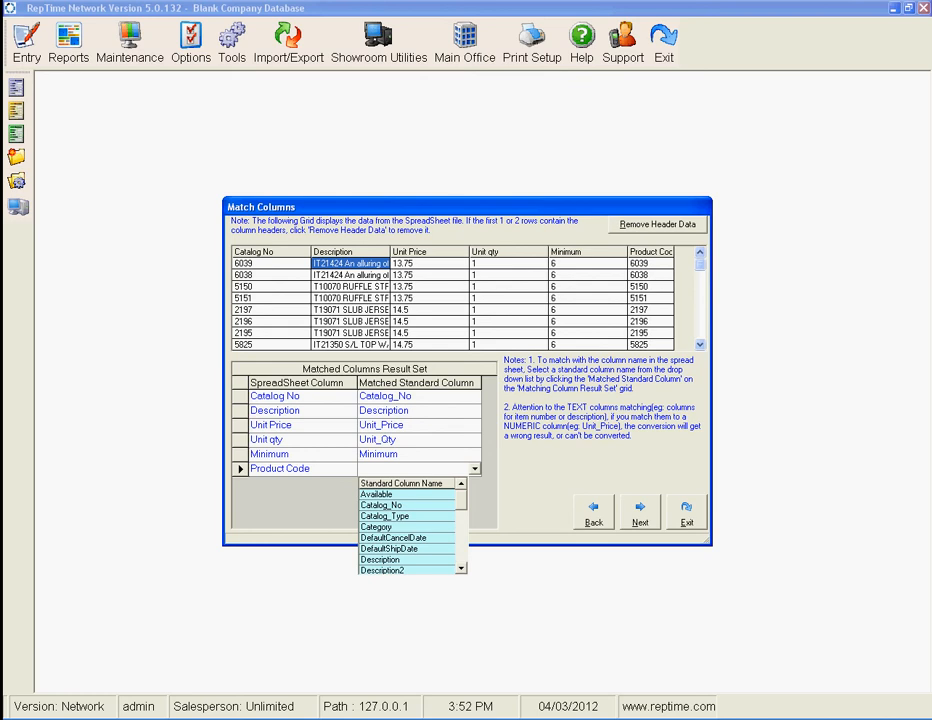
left_click_drag(461, 500, 461, 547)
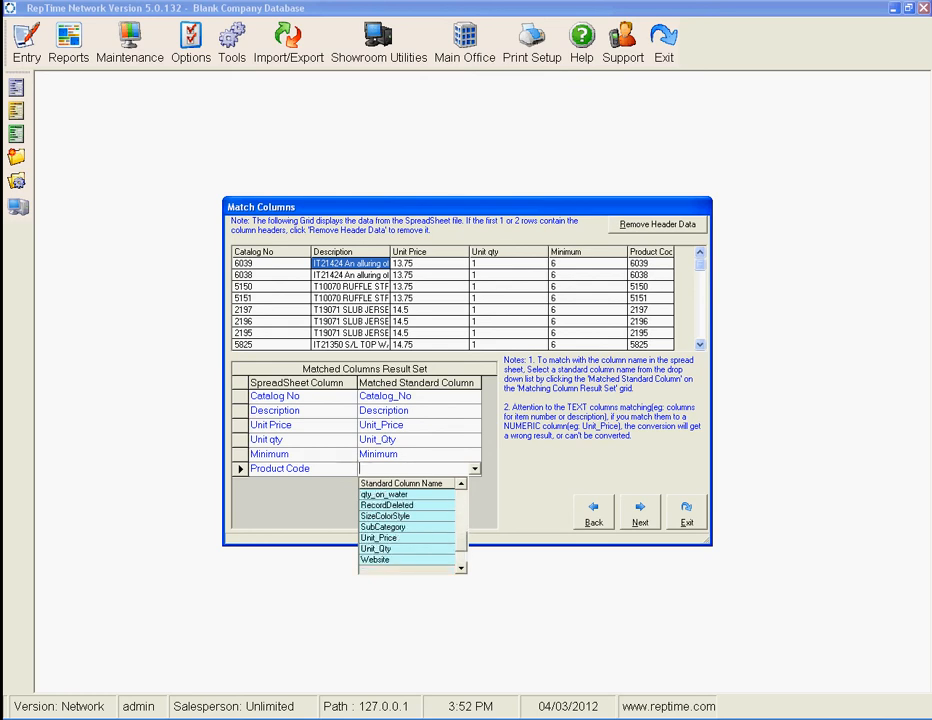
left_click(461, 505)
left_click(461, 505)
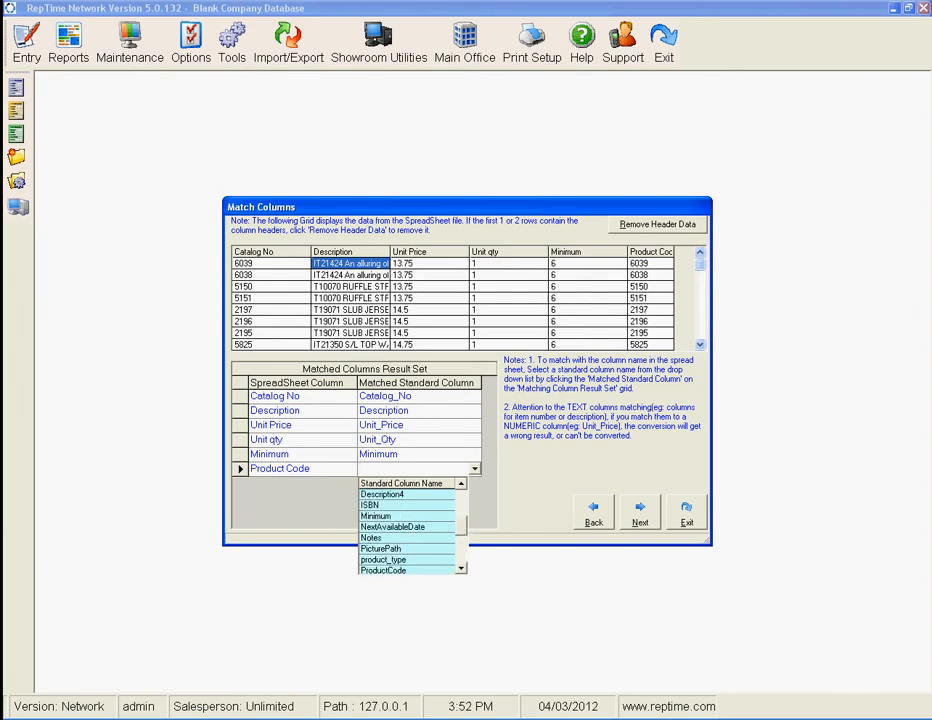
left_click(384, 570)
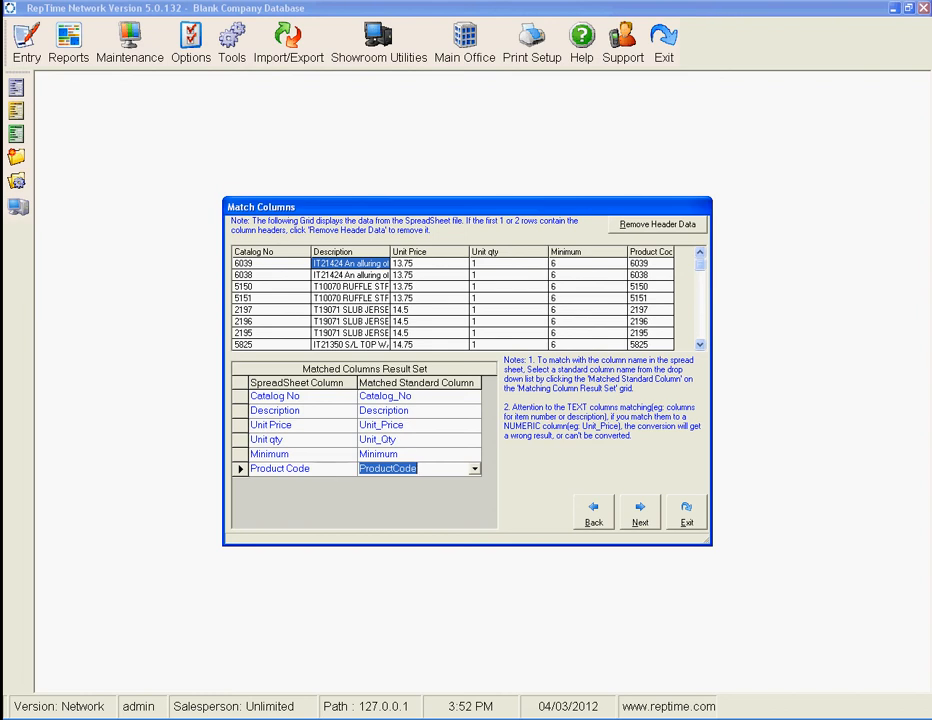
Convert the catalog with the matched columns, compare the original and converted item counts in the report, and close it.
left_click(640, 512)
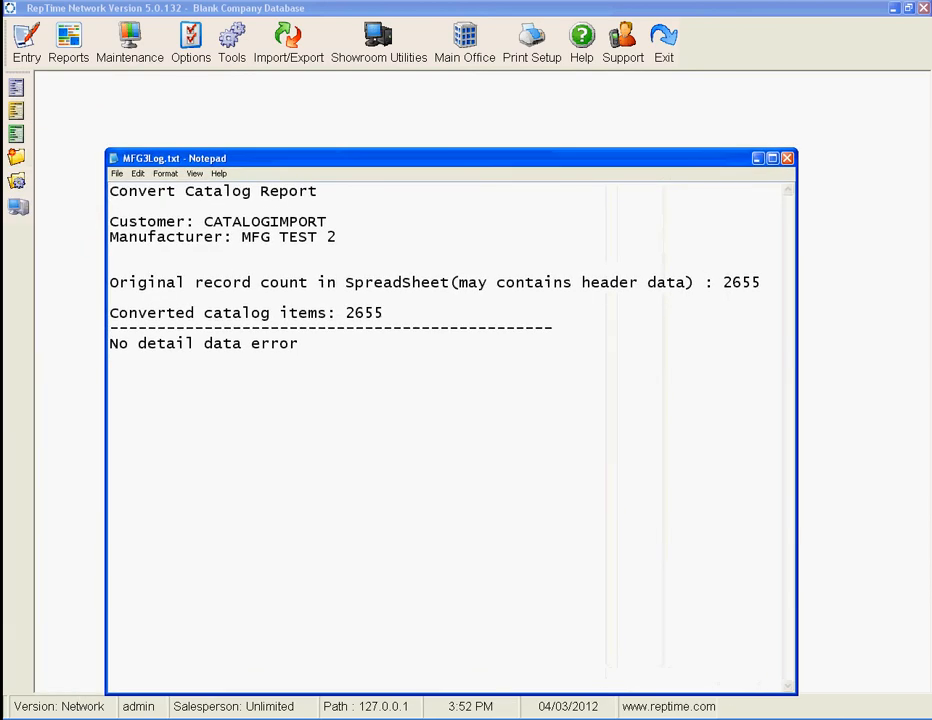
left_click_drag(298, 343, 110, 313)
left_click_drag(722, 282, 760, 282)
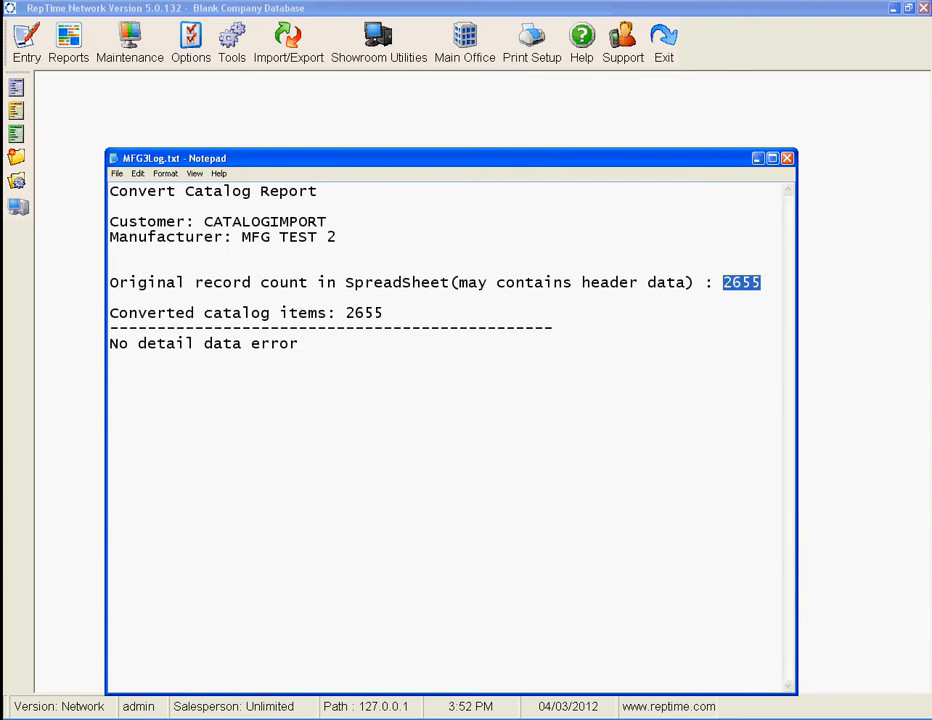
double_click(364, 313)
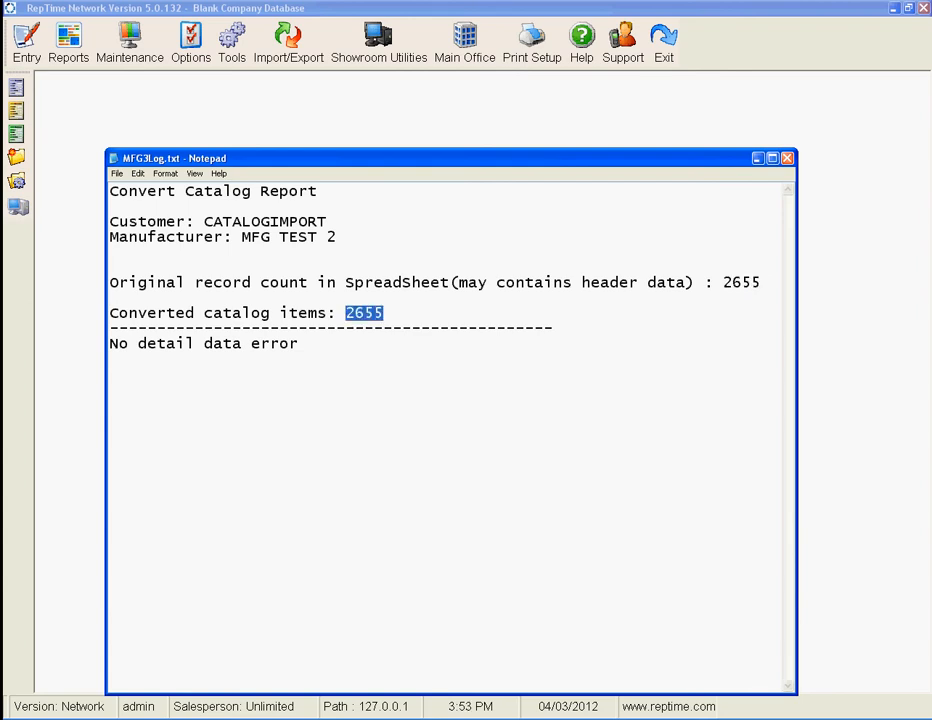
key("alt+F4")
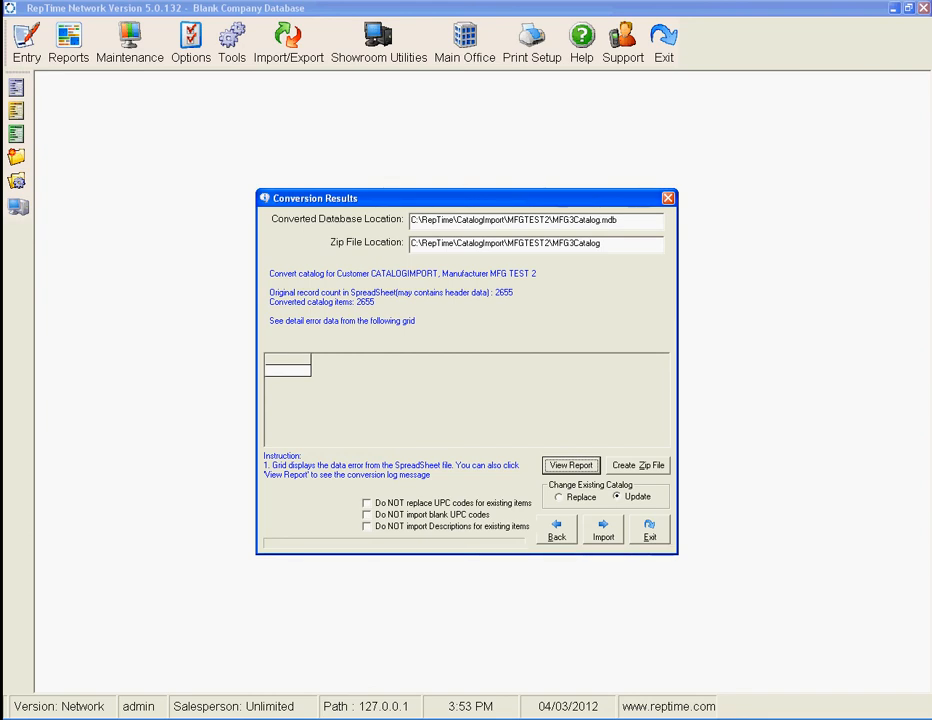
left_click(367, 527)
left_click(367, 527)
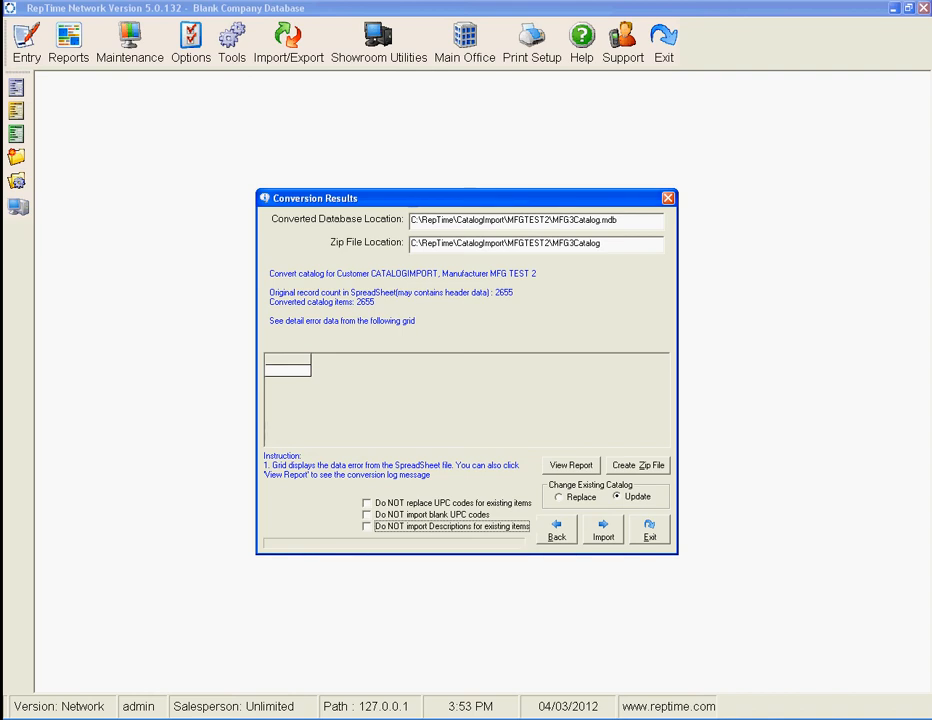
left_click(560, 497)
left_click(618, 497)
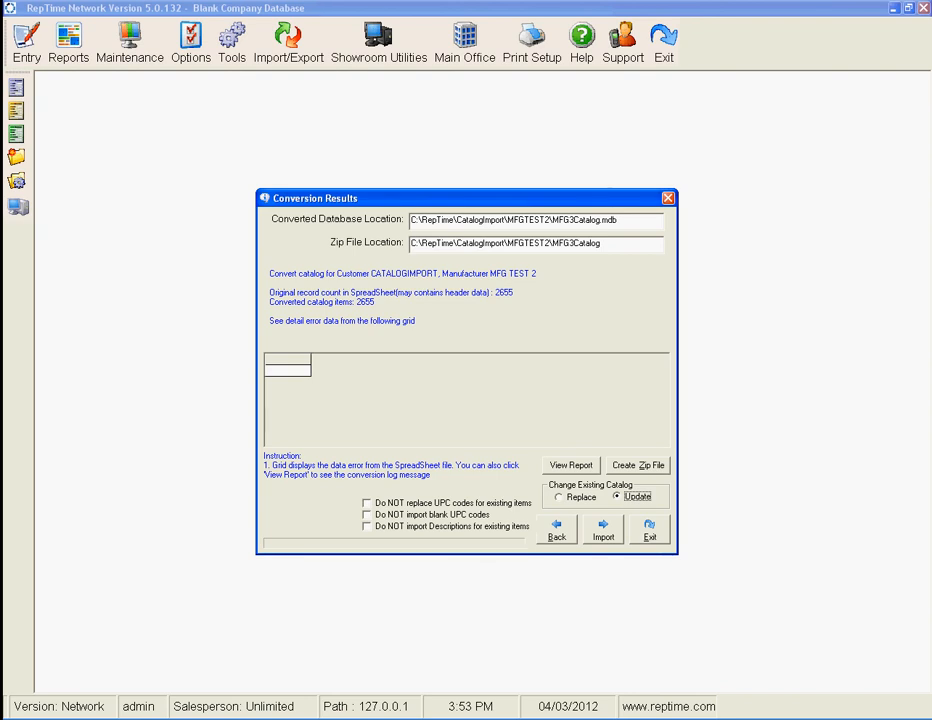
left_click(560, 497)
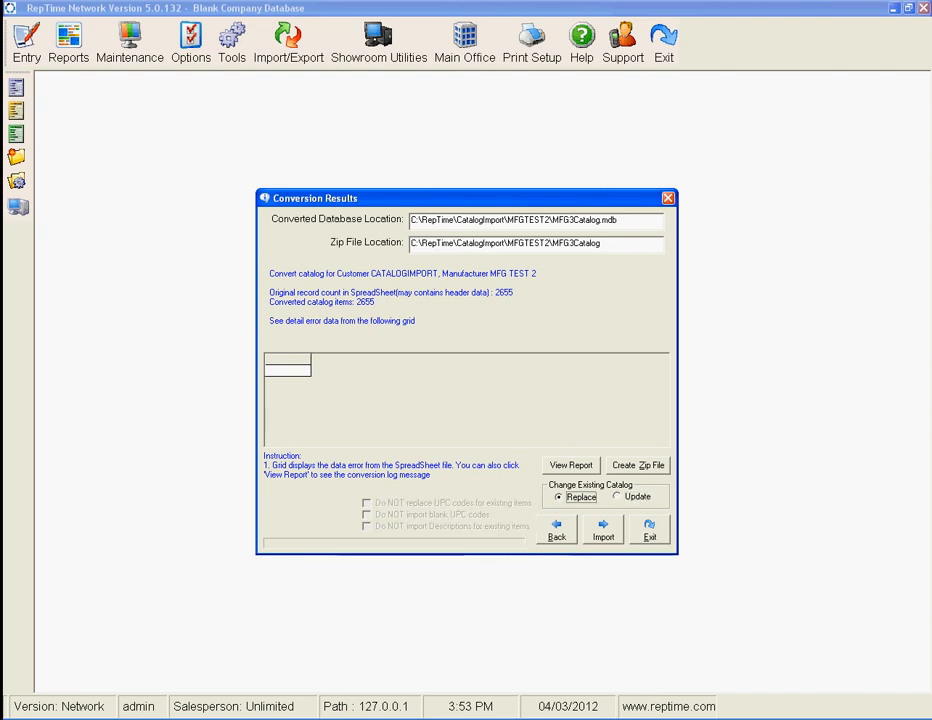
left_click(618, 496)
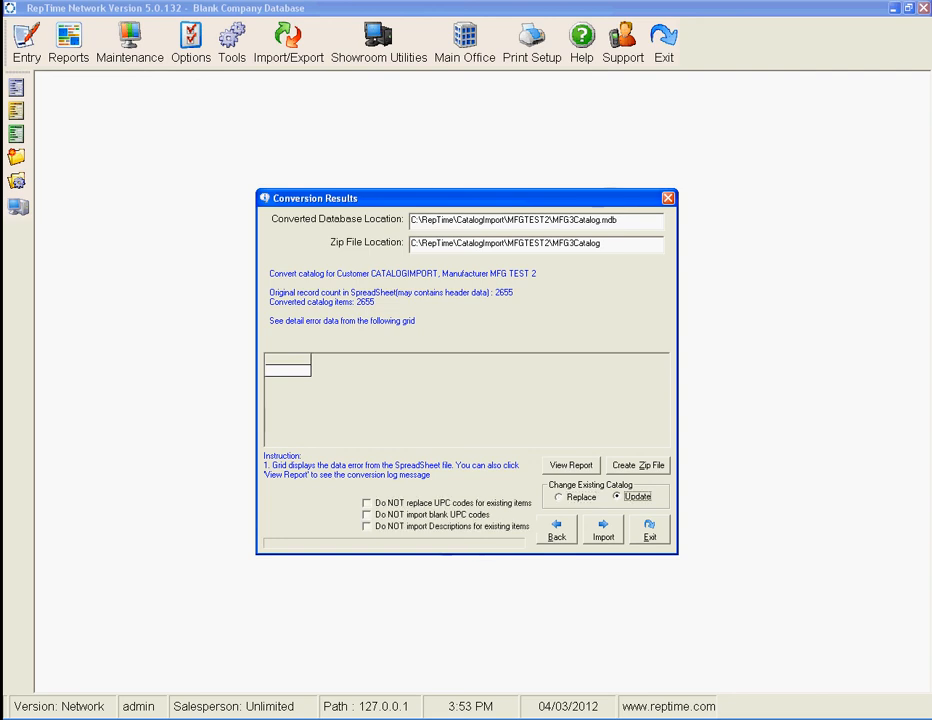
Import the converted catalog with the existing catalog set to Update, and agree to continue.
left_click(603, 530)
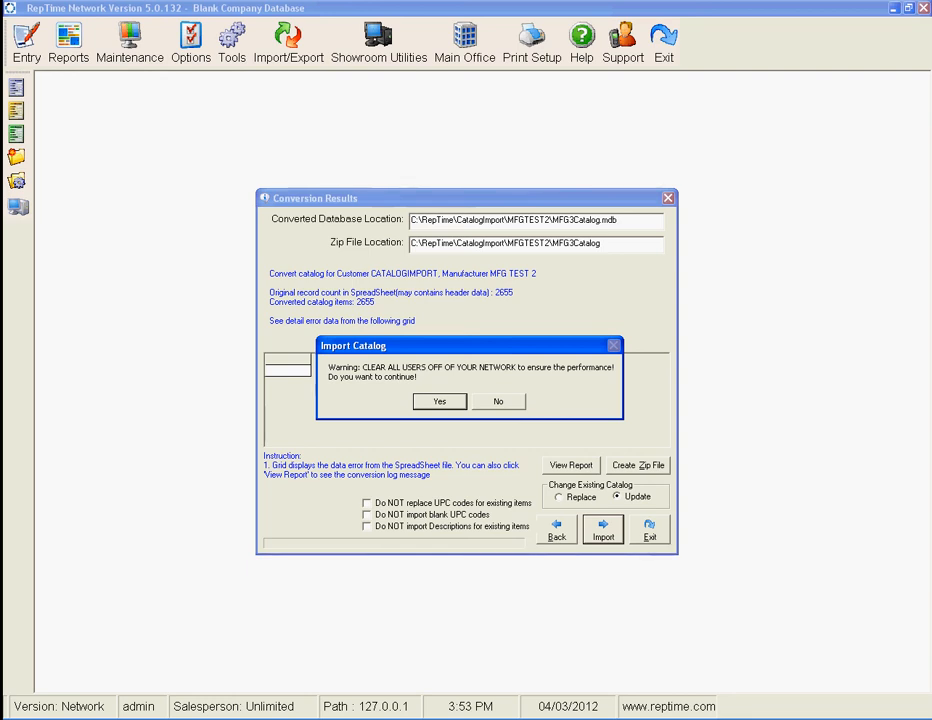
left_click_drag(469, 345, 513, 371)
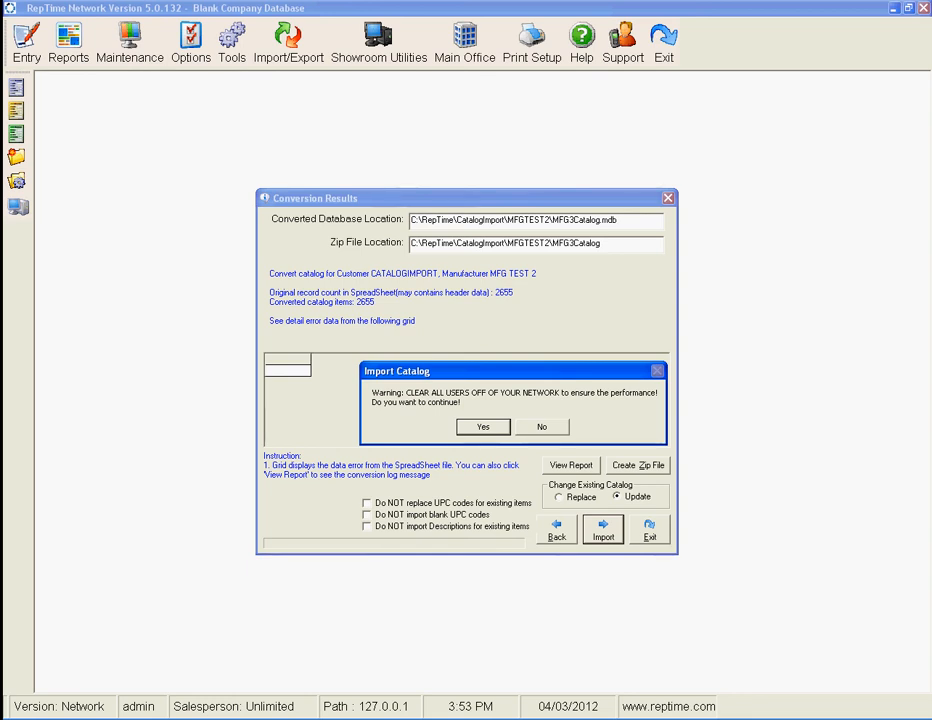
key("Return")
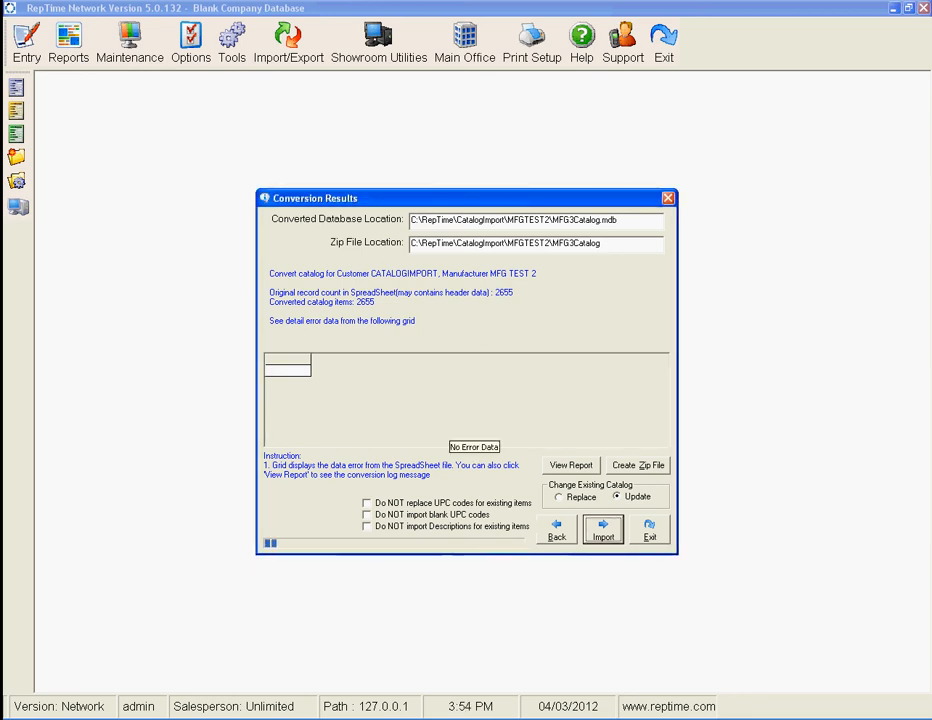